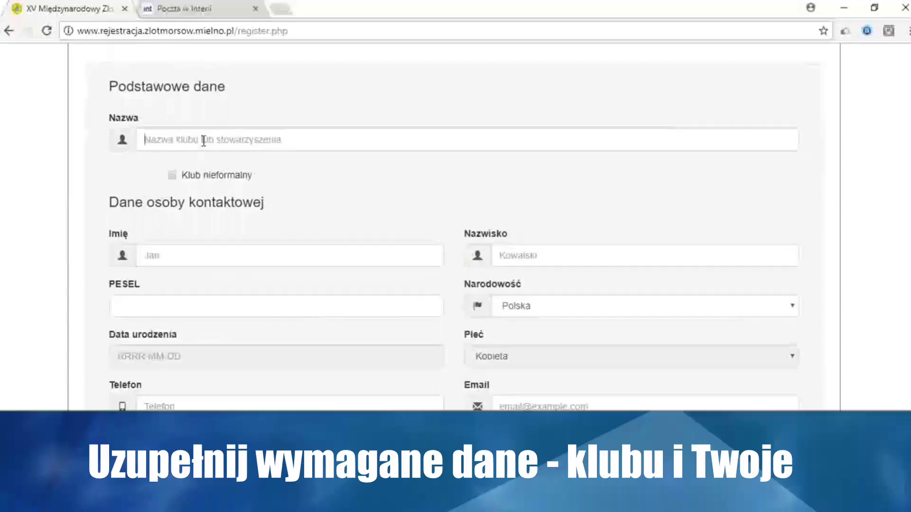
Enter 'Klub Morsów' as the club name
text(Klub Morsów)
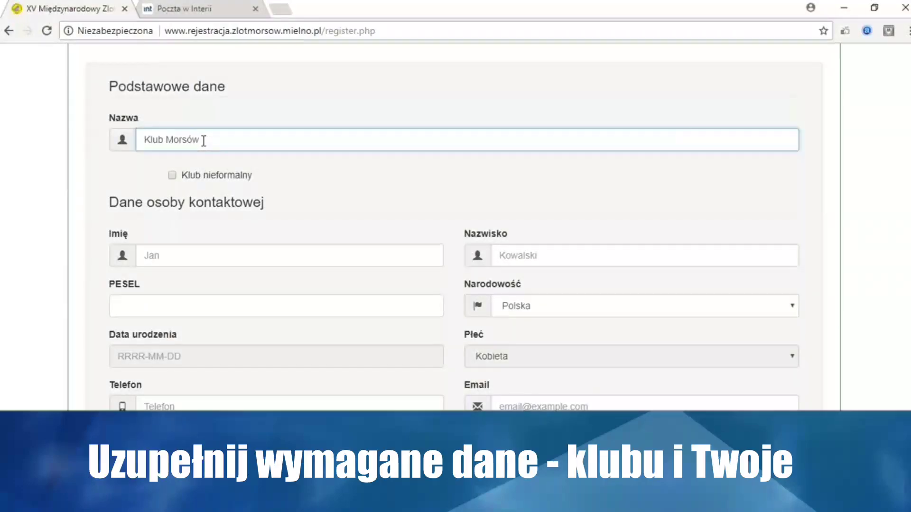
scroll(203, 141, down, 1)
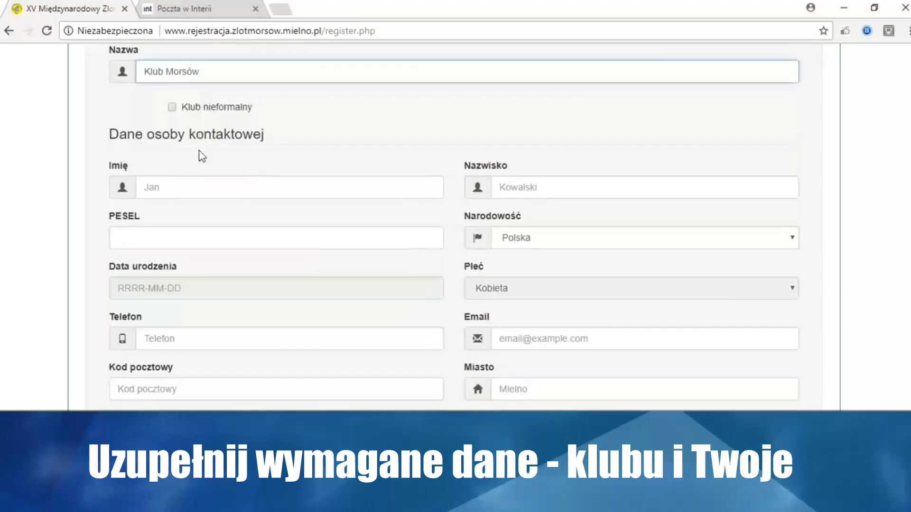
click(172, 107)
Fill in the contact person's first name, surname and PESEL number
click(164, 190)
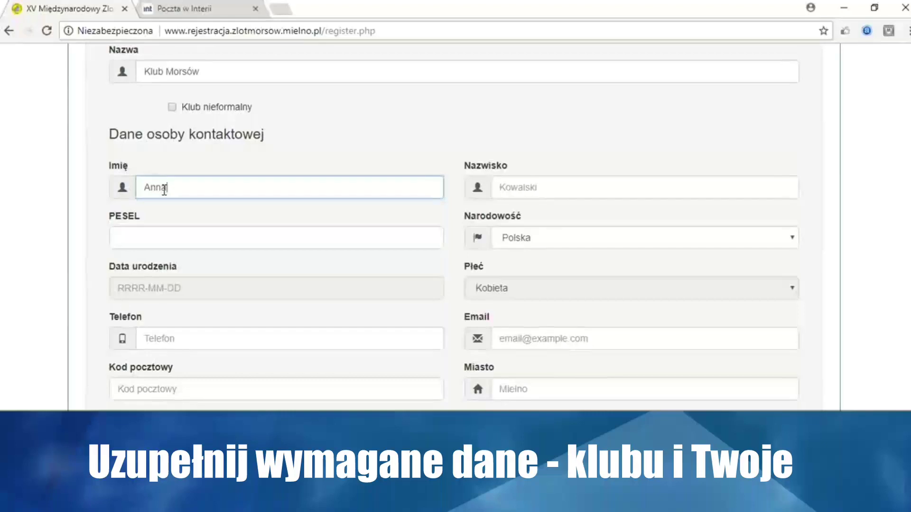
click(528, 188)
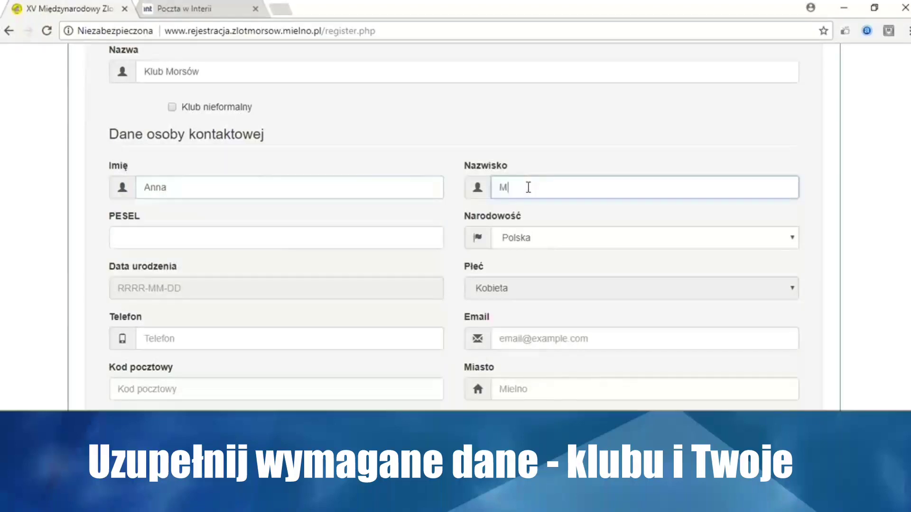
click(278, 242)
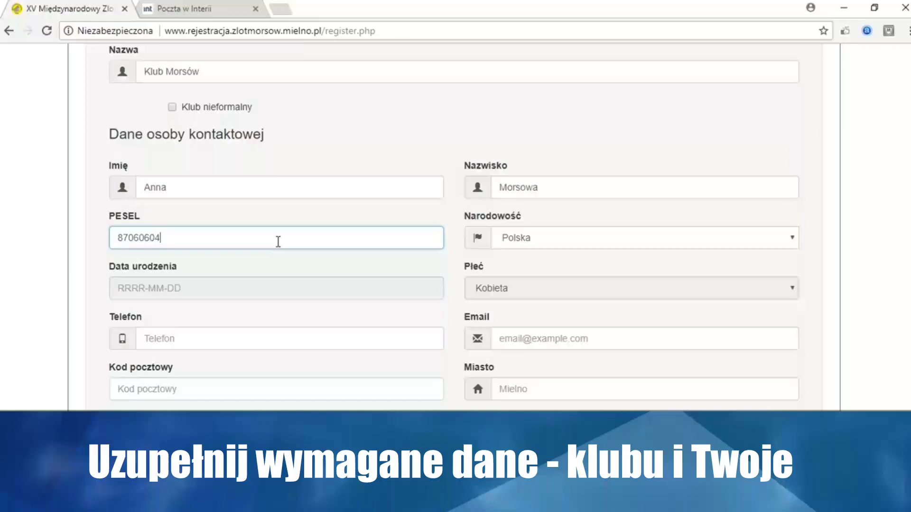
Complete the PESEL entry and enter the contact person's phone number and e-mail address
scroll(254, 229, down, 1)
click(199, 216)
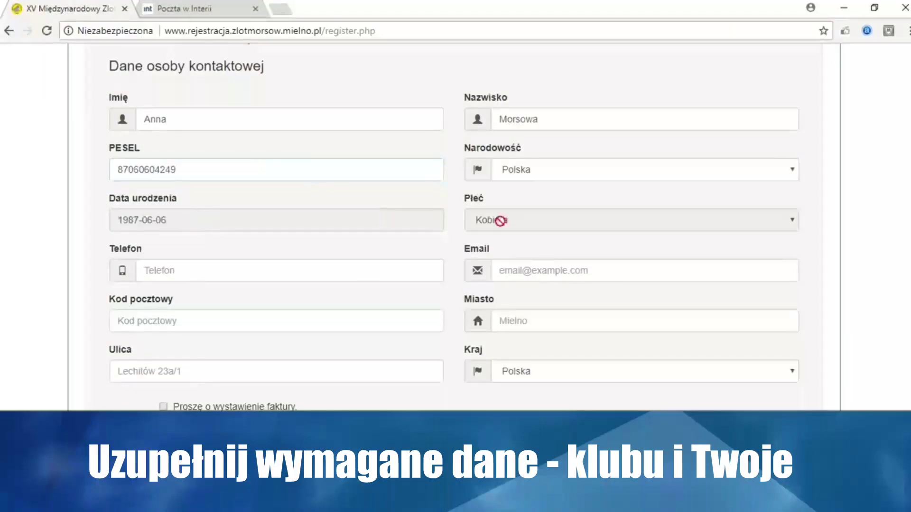
click(269, 268)
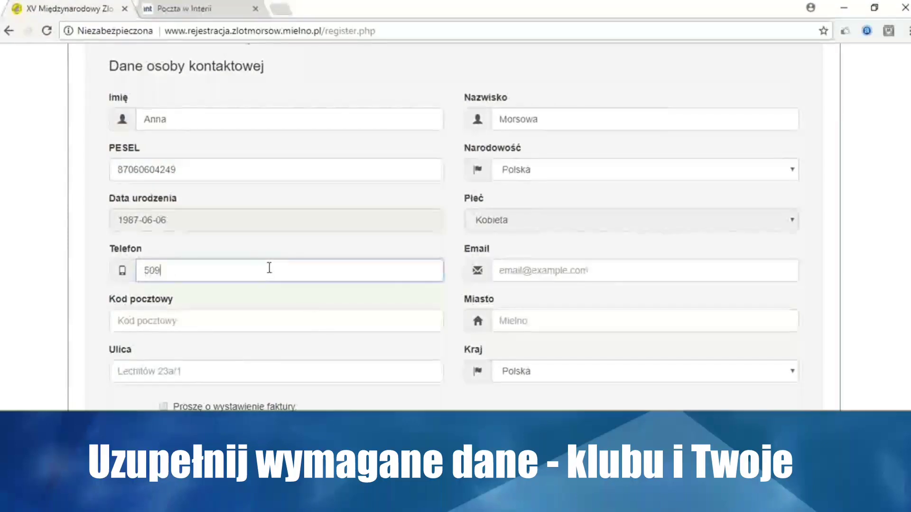
click(513, 279)
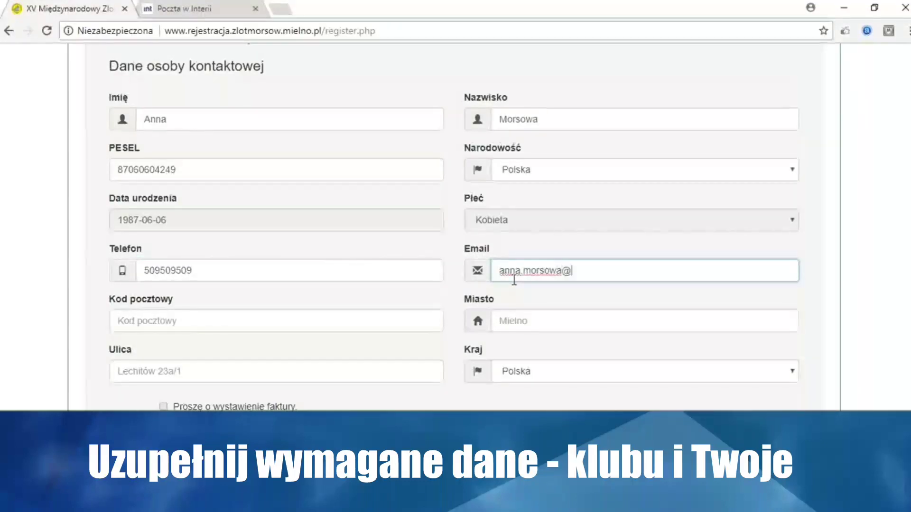
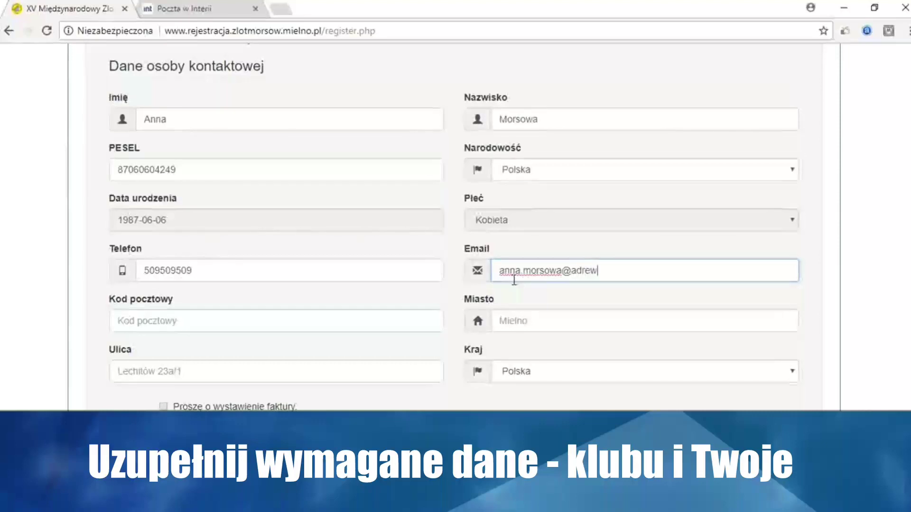
Enter the contact person's city, postal code and street address
click(518, 321)
text(Mielno)
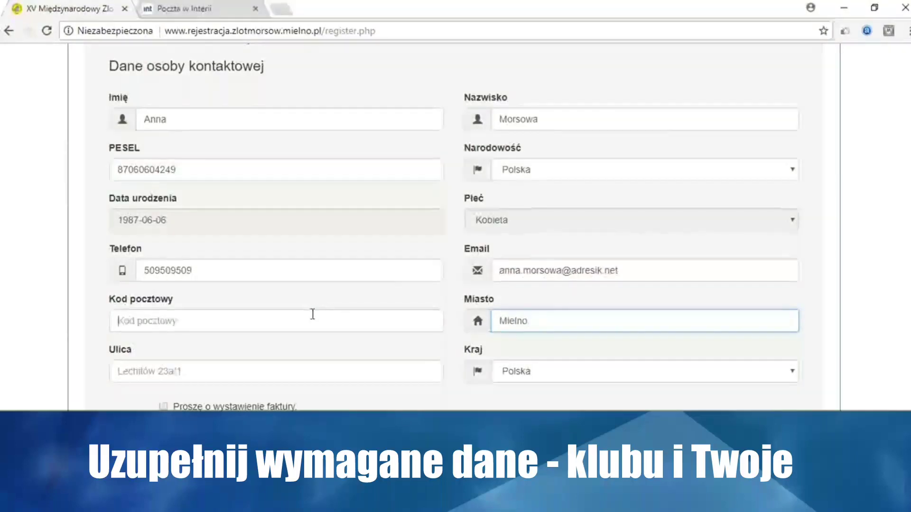
click(312, 315)
text(85-306)
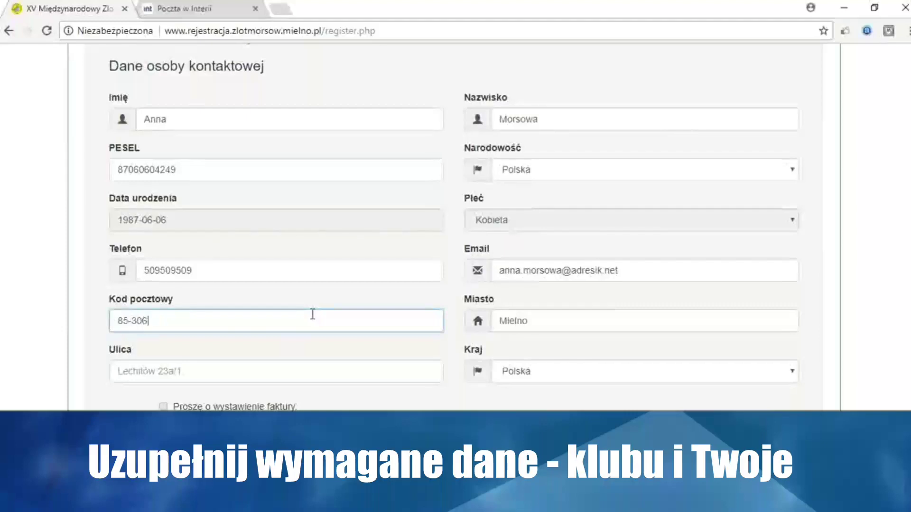
scroll(252, 308, down, 2)
click(218, 313)
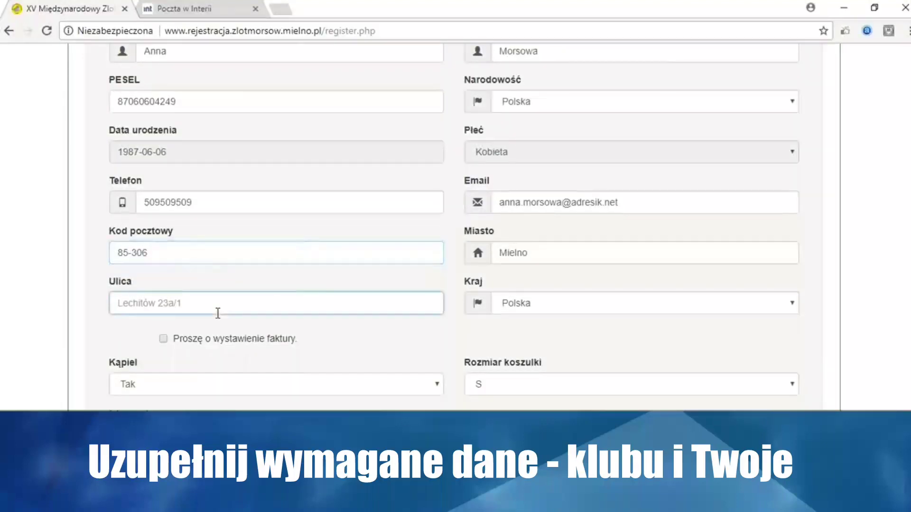
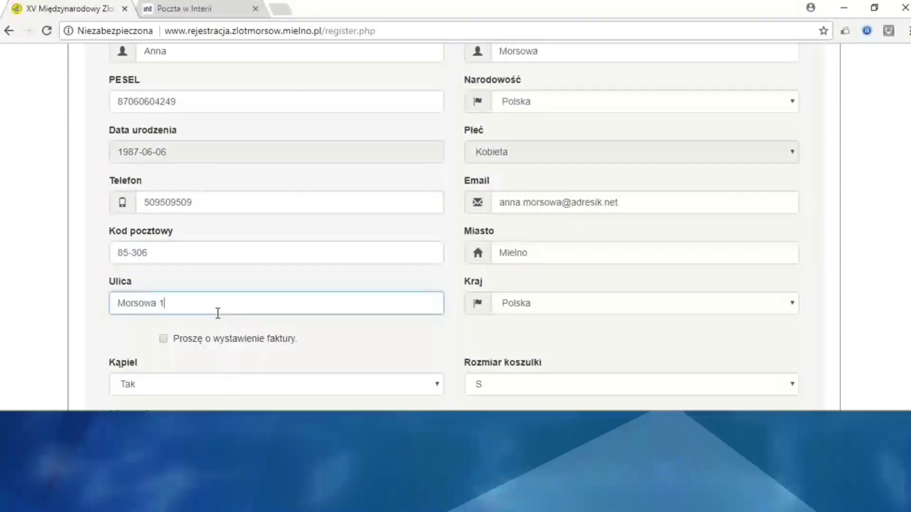
scroll(209, 313, down, 2)
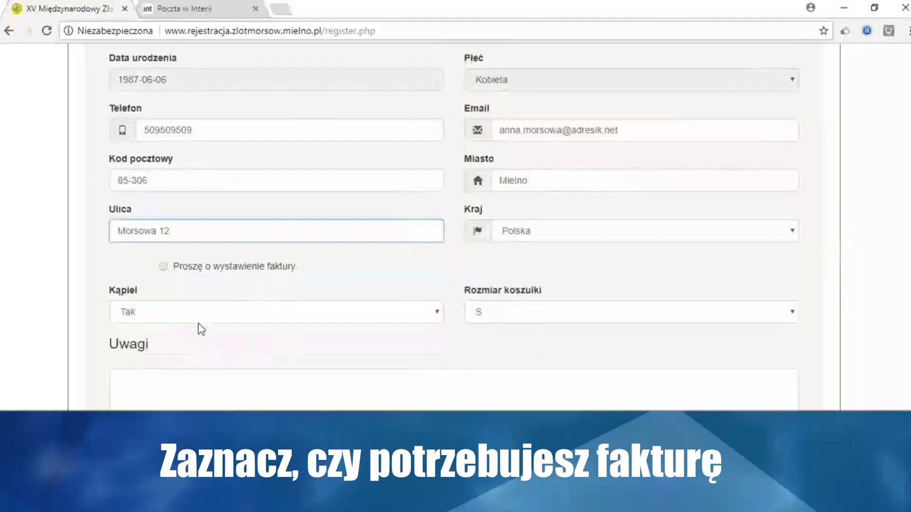
Leave the invoice off, keep bathing Tak and T-shirt S, accept the regulations, and create the account
scroll(199, 325, down, 2)
click(163, 203)
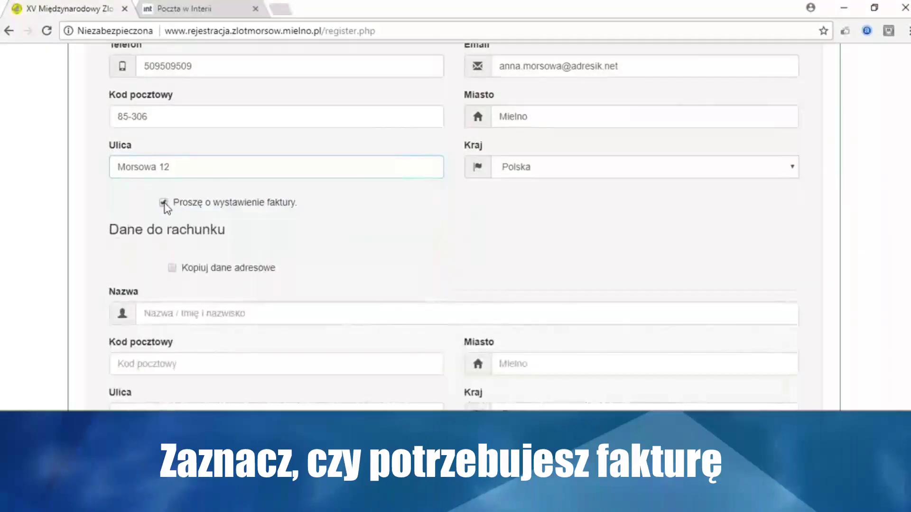
click(164, 202)
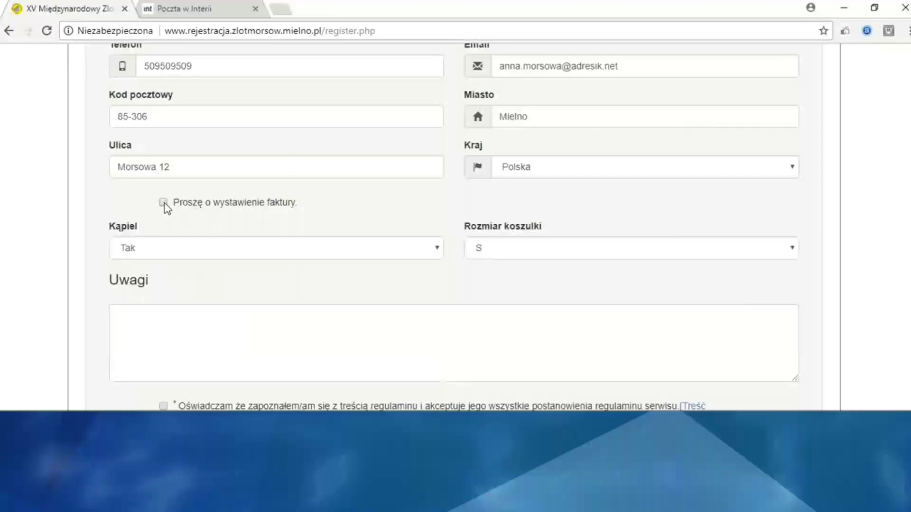
scroll(167, 205, down, 1)
click(167, 205)
click(167, 207)
click(516, 209)
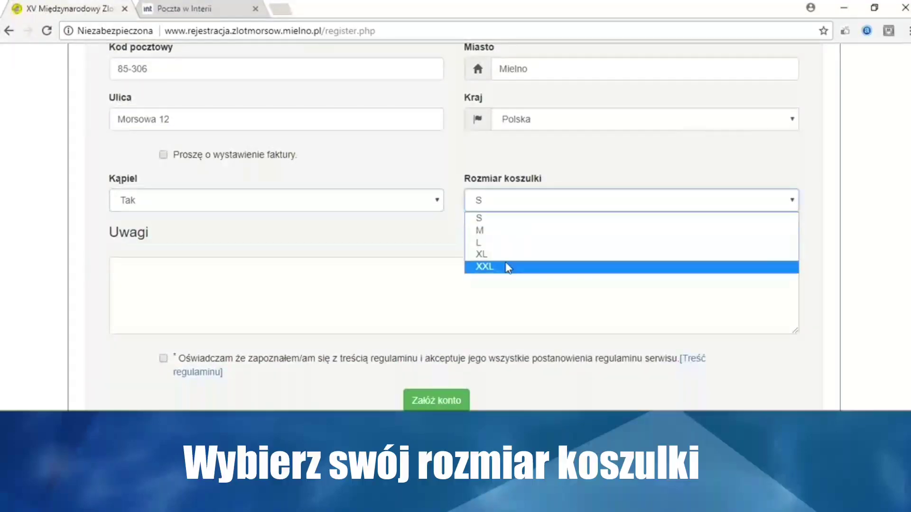
click(505, 219)
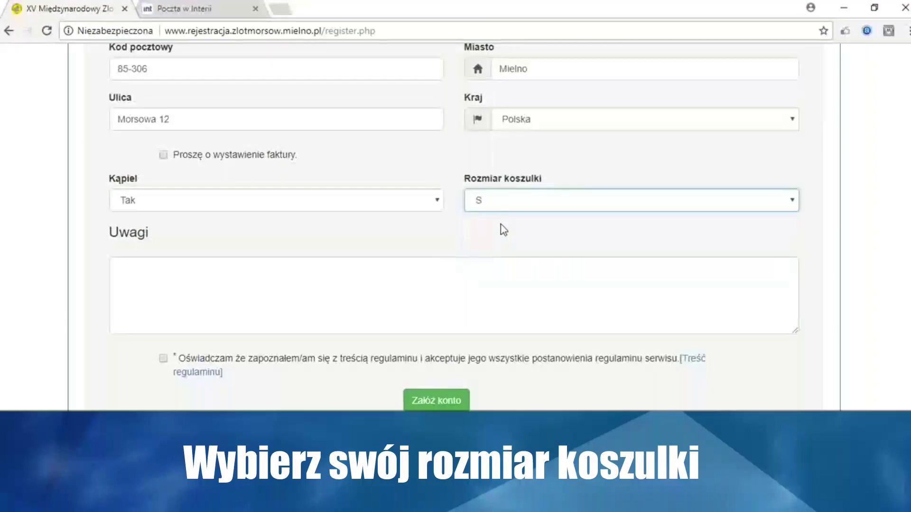
click(163, 359)
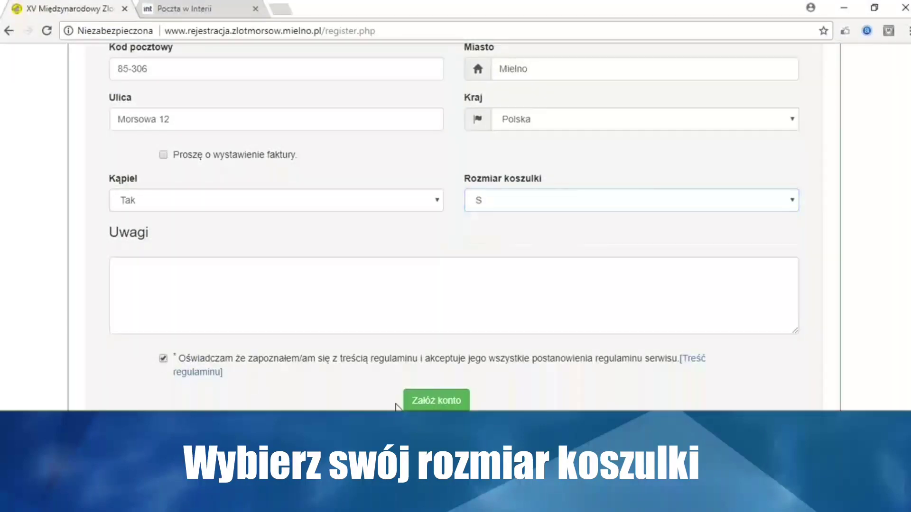
click(426, 404)
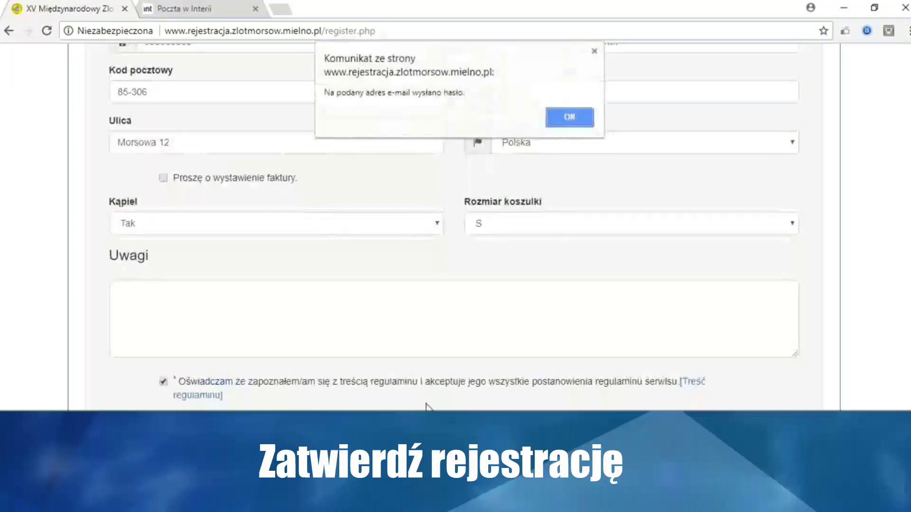
click(558, 125)
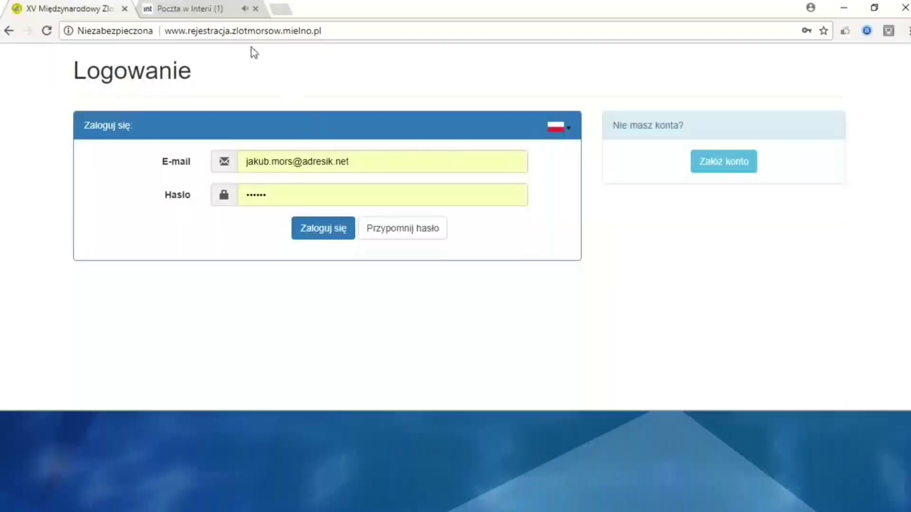
Copy the password from the registration e-mail in the Interia webmail and return to login
click(213, 18)
click(158, 162)
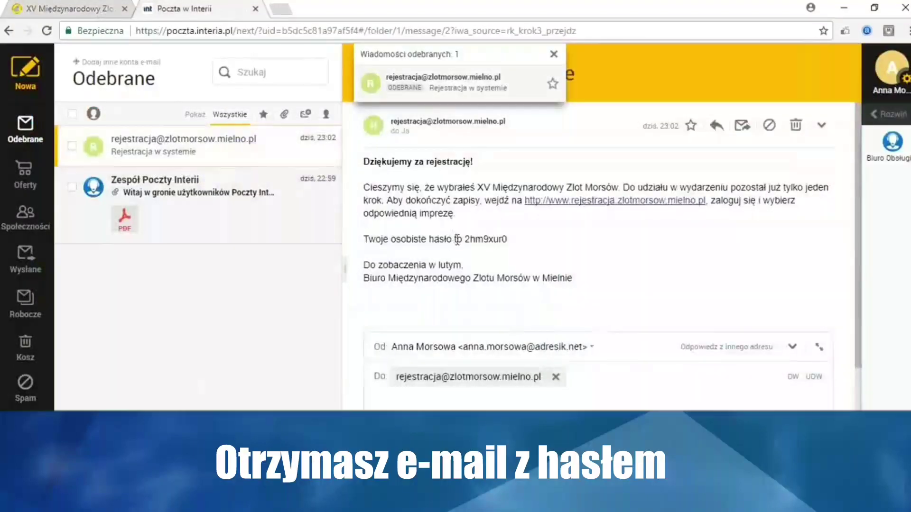
drag(466, 244, 506, 240)
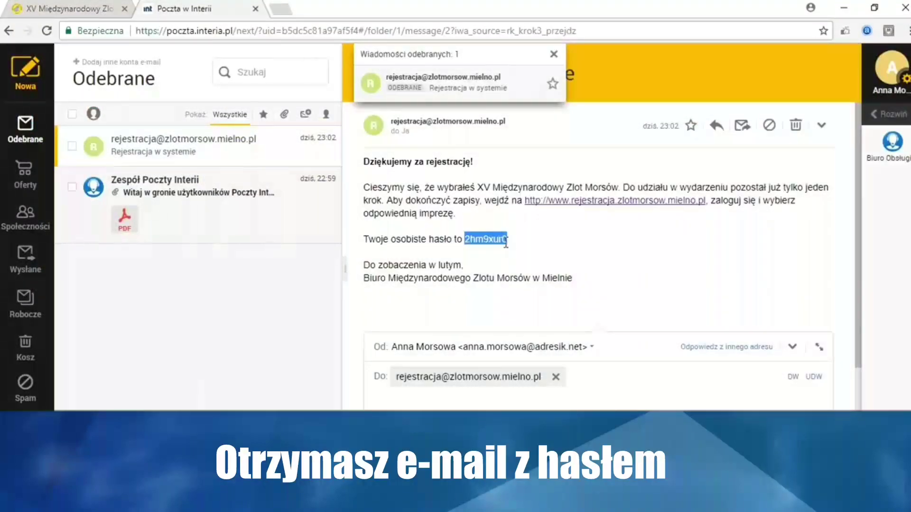
right_click(502, 246)
click(517, 250)
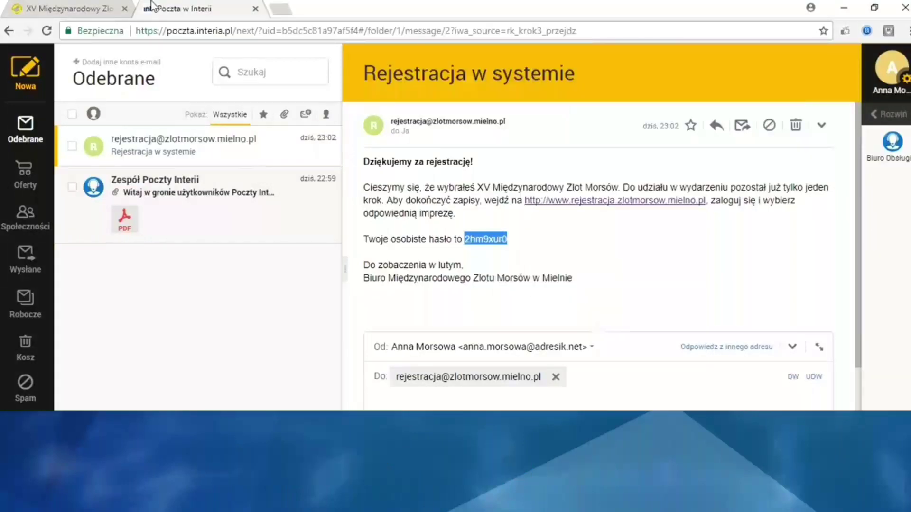
click(113, 8)
Log in with the club account's e-mail and the emailed password
key(ctrl+a)
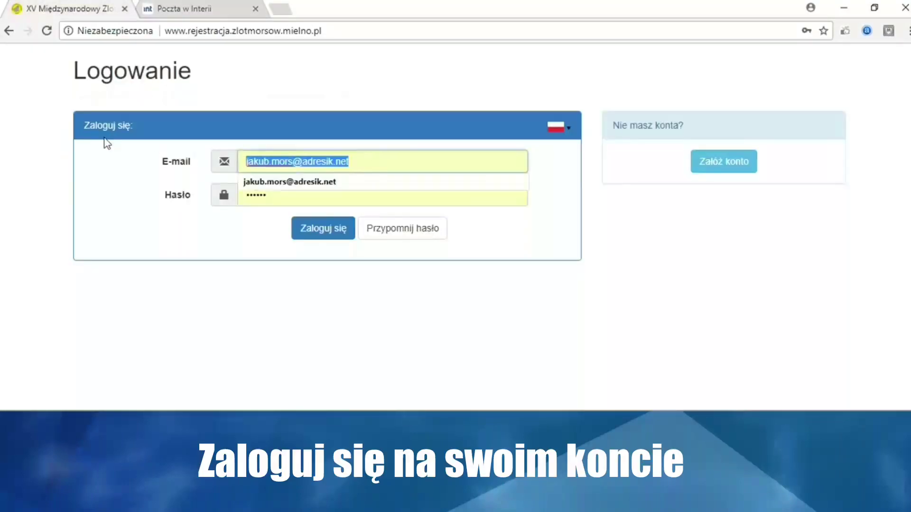
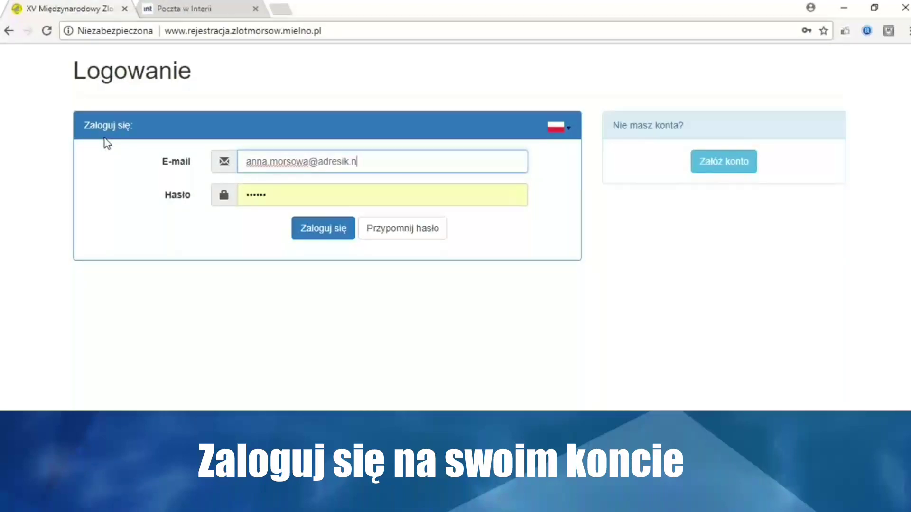
click(280, 193)
text(********)
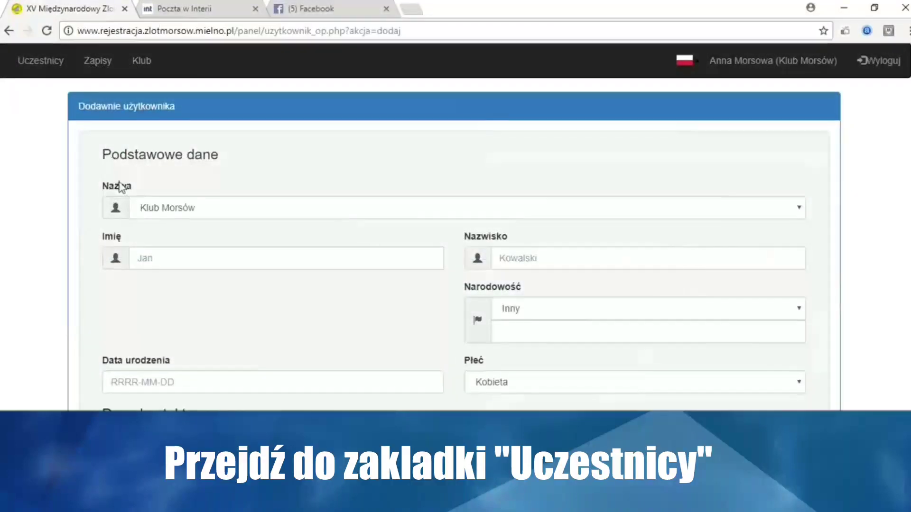
Enter the new member's first name and surname, nationality Polska, and her PESEL number
scroll(112, 187, down, 1)
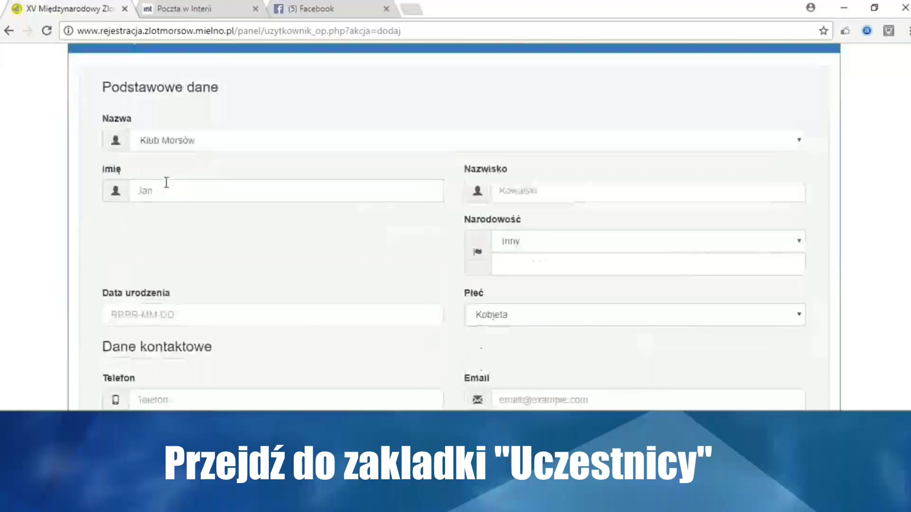
click(173, 190)
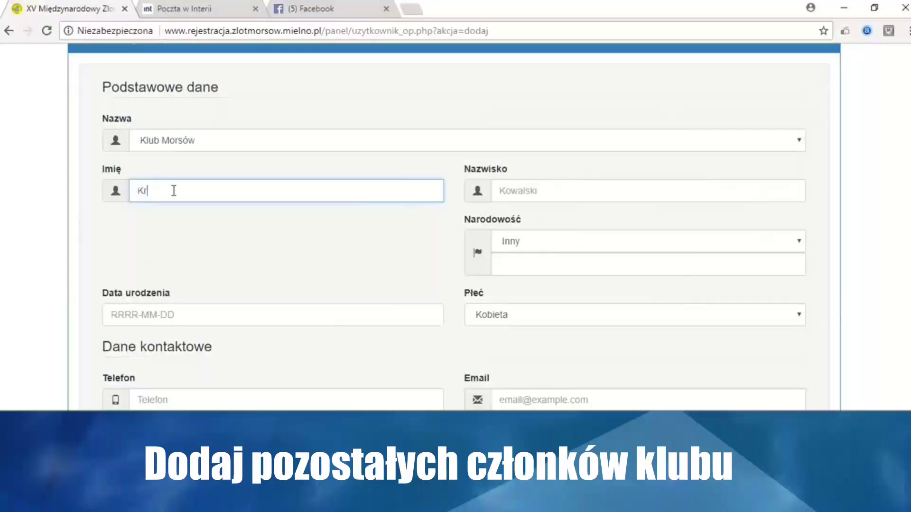
click(558, 192)
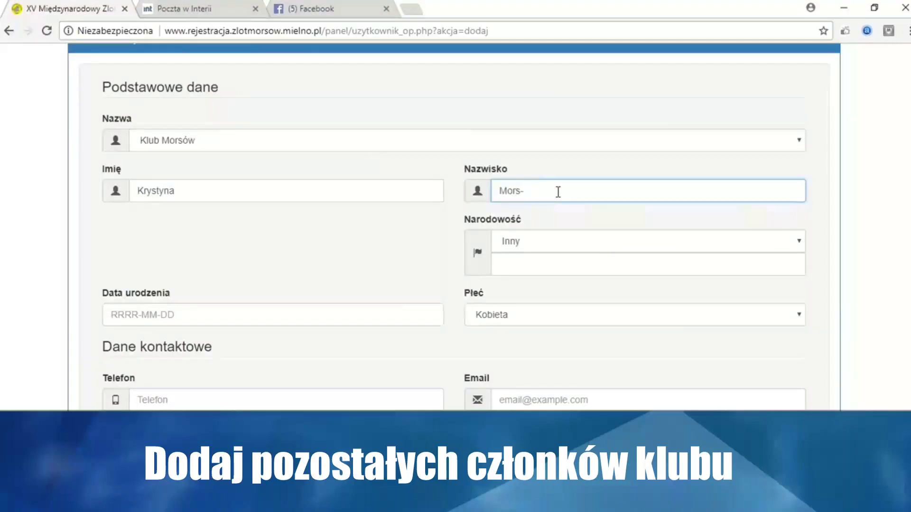
click(546, 249)
click(543, 260)
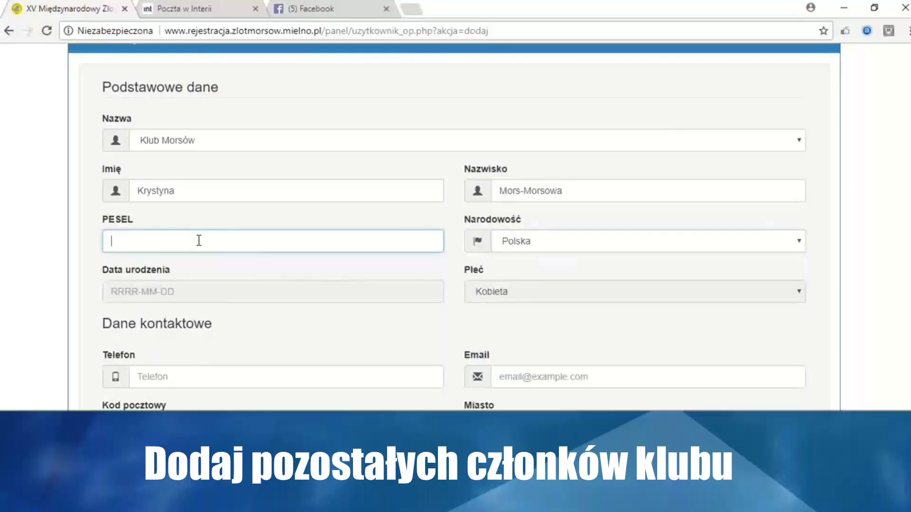
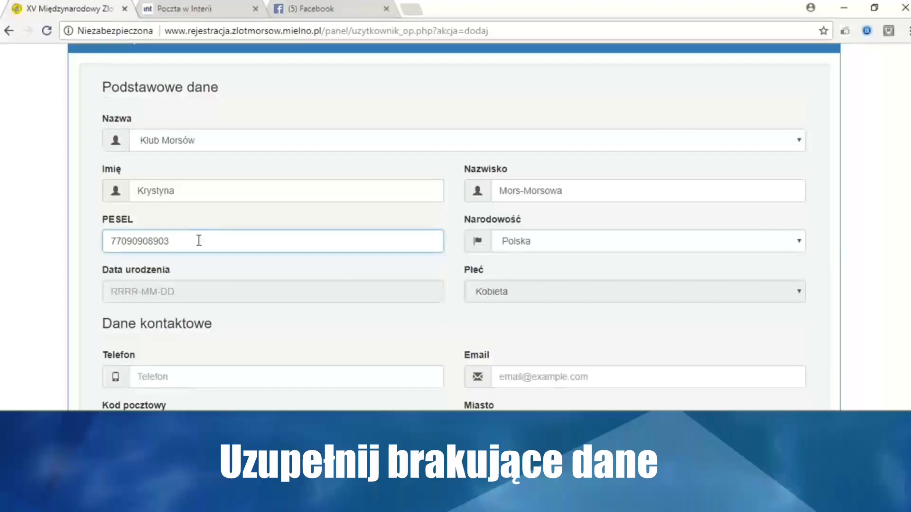
click(215, 290)
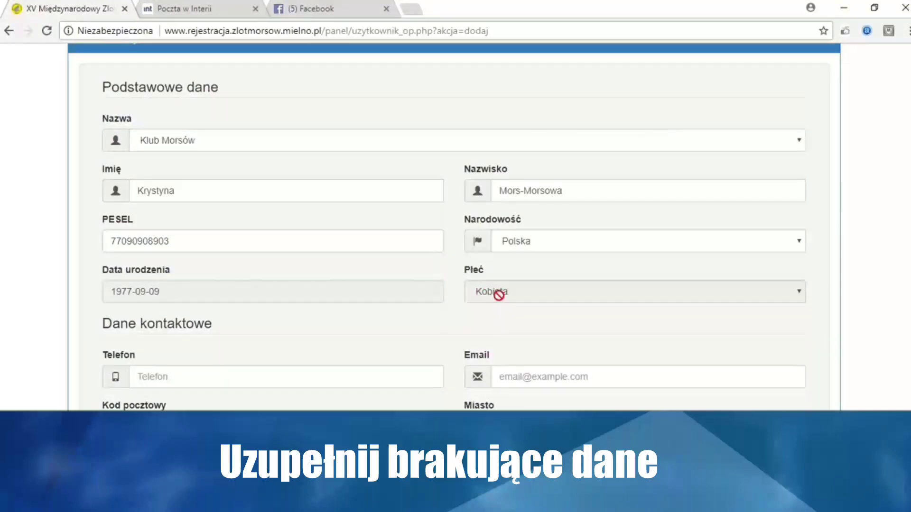
scroll(498, 292, down, 3)
scroll(499, 300, down, 3)
Enter the member's phone number, e-mail address, city, postal code and street
click(299, 243)
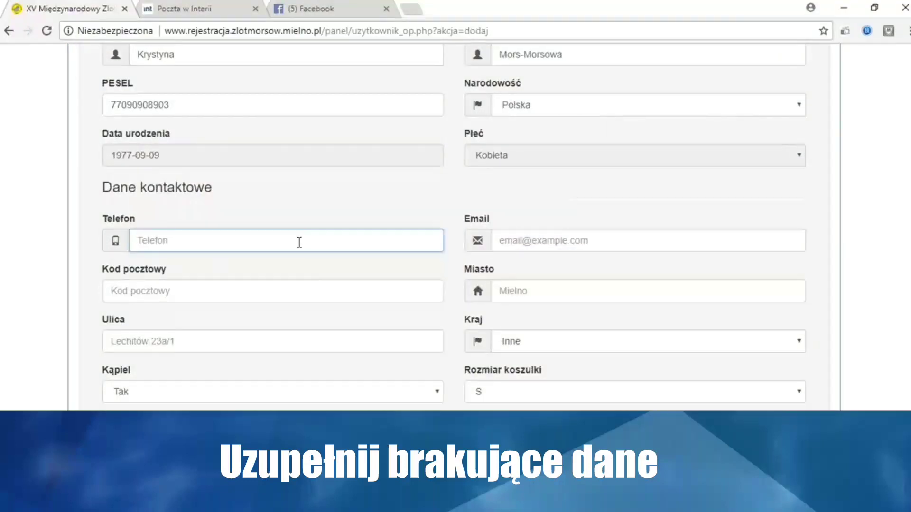
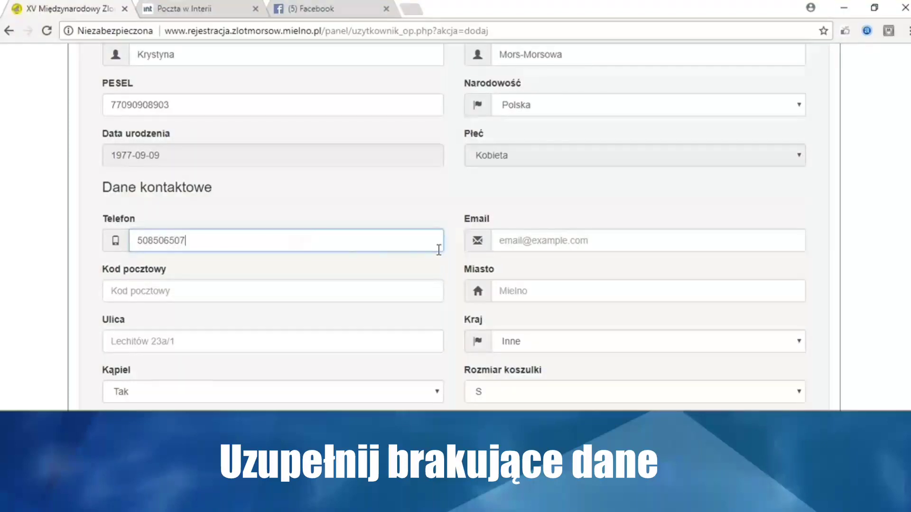
click(527, 246)
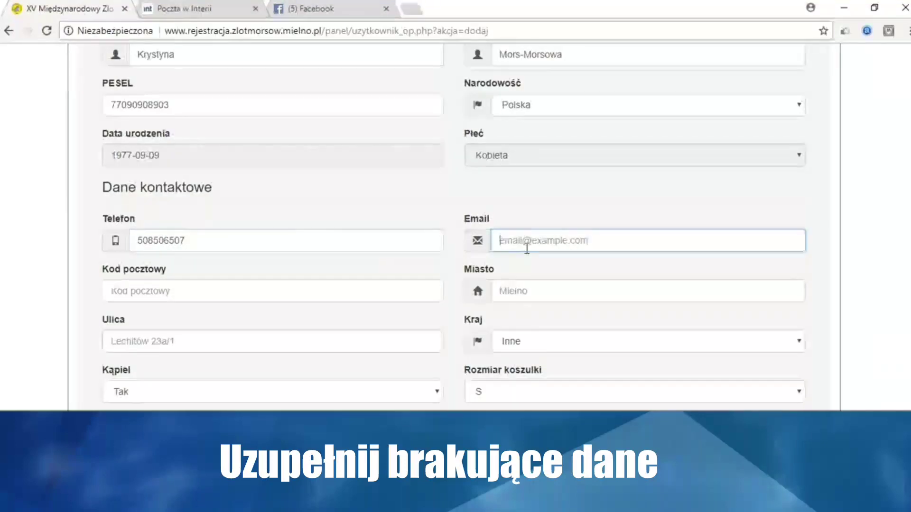
text(Krystyna )
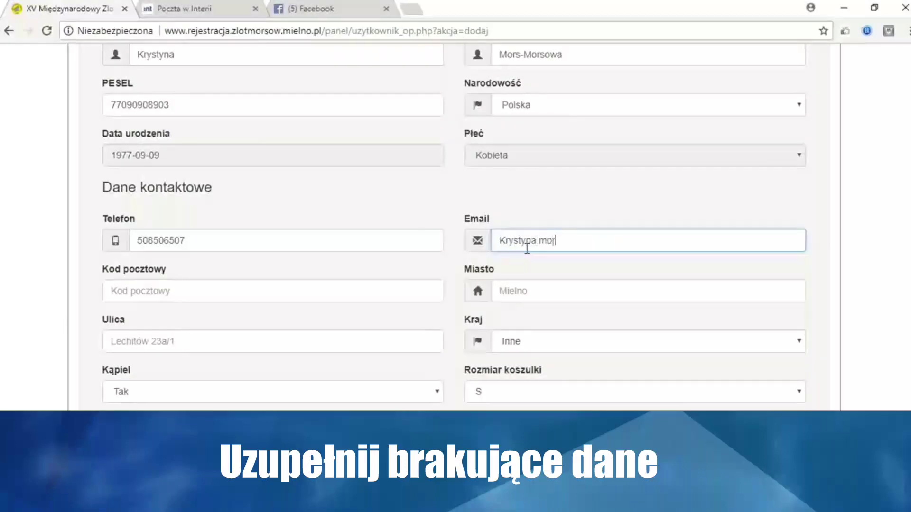
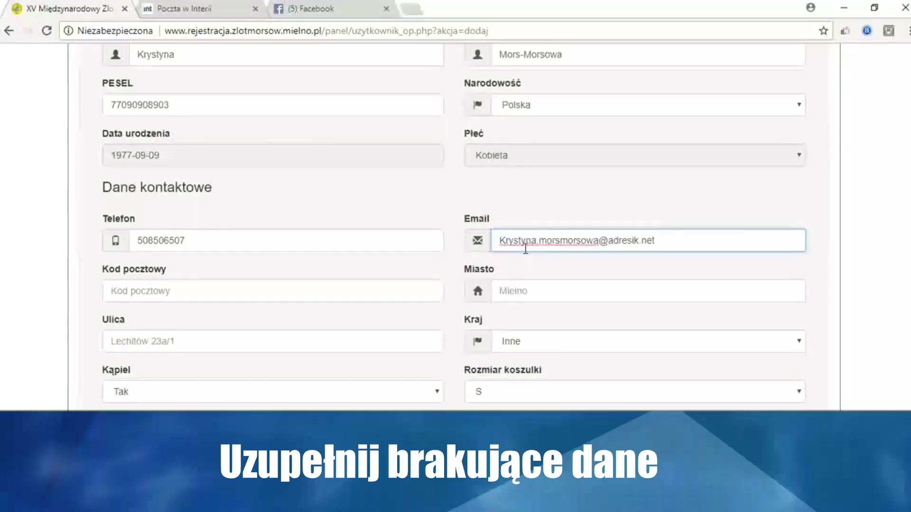
click(521, 291)
text(Mieln)
click(386, 298)
text(85-998)
click(309, 339)
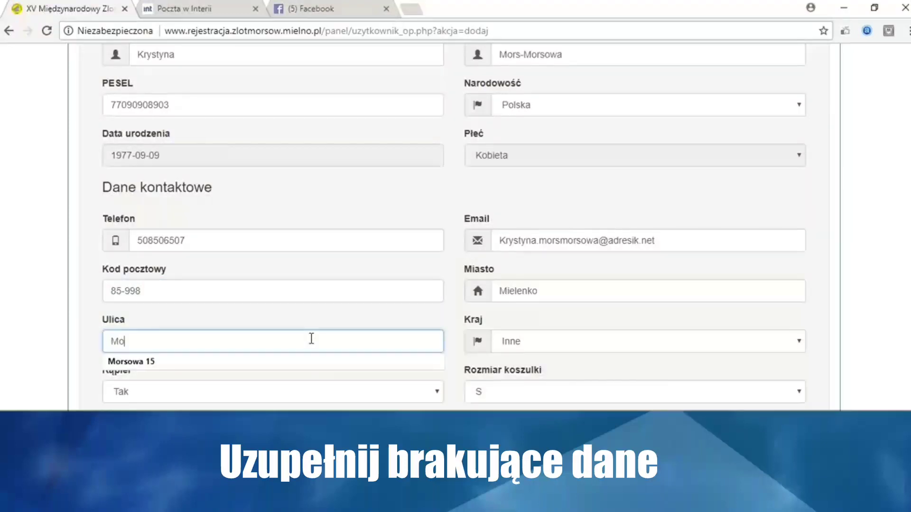
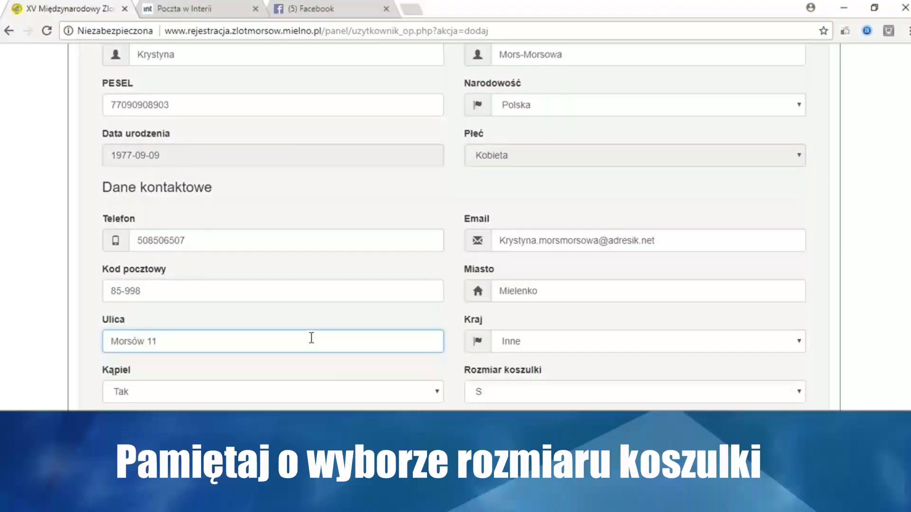
Keep bathing set to Tak, choose T-shirt size M, and confirm the saved participant
scroll(309, 339, down, 3)
click(210, 277)
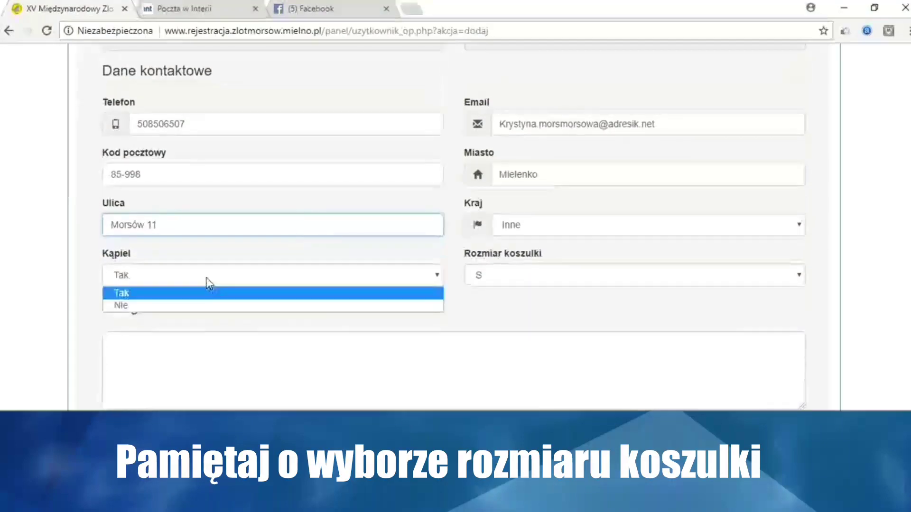
click(208, 294)
click(603, 283)
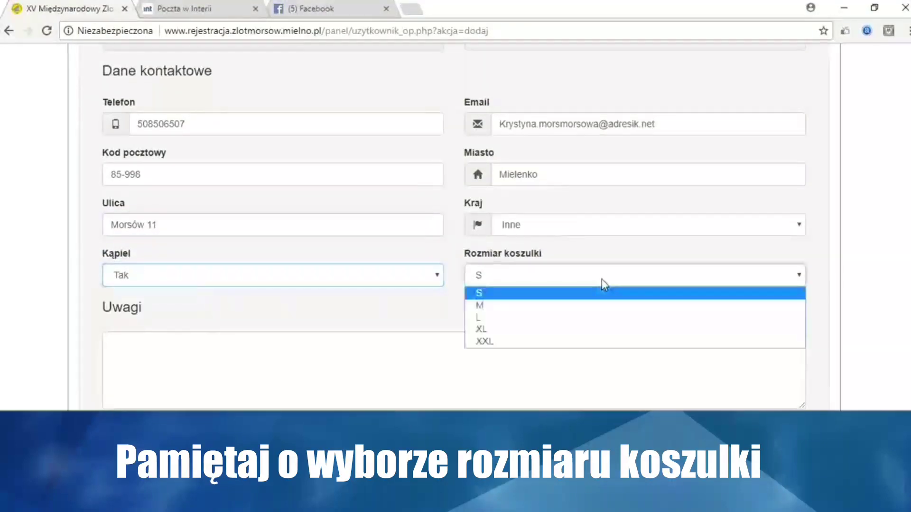
click(541, 306)
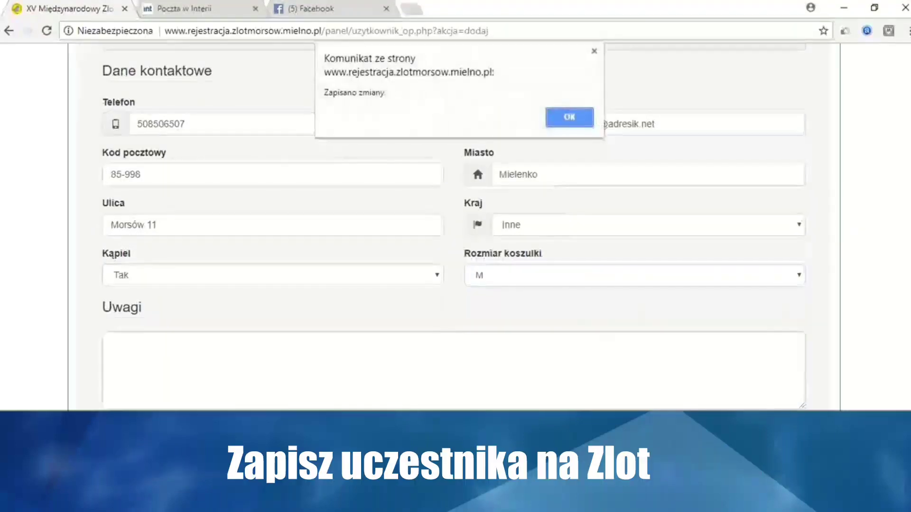
click(562, 124)
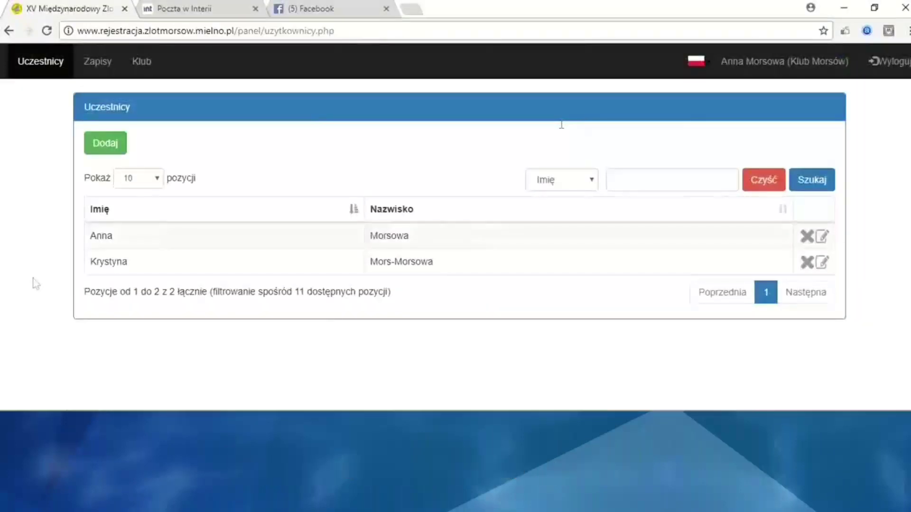
Create a new sign-up for both club members and select the 100 zł Cały Zlot z Balem package
click(95, 67)
click(110, 143)
click(95, 224)
click(95, 251)
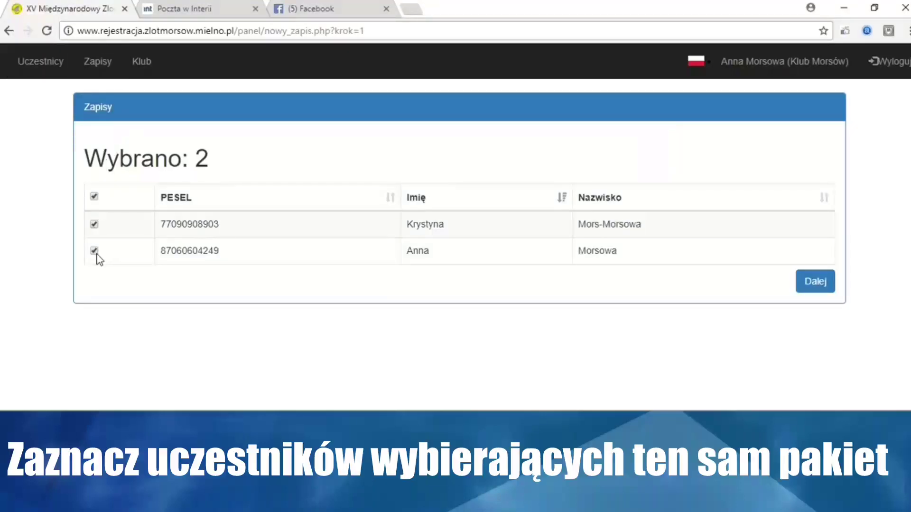
click(828, 286)
scroll(464, 261, down, 4)
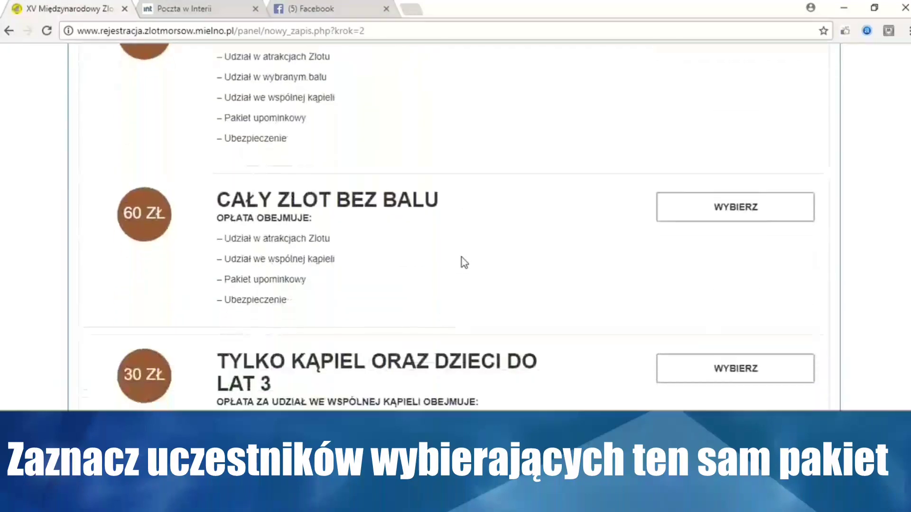
scroll(477, 385, up, 3)
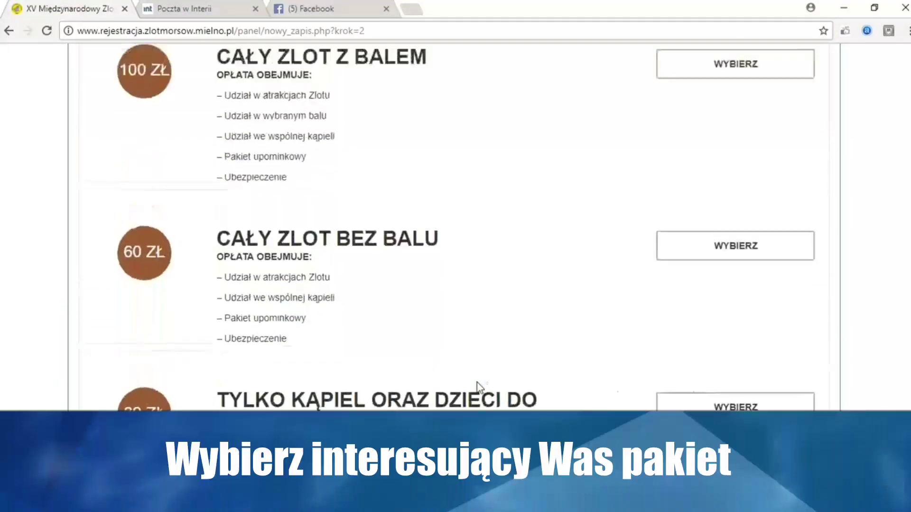
click(740, 121)
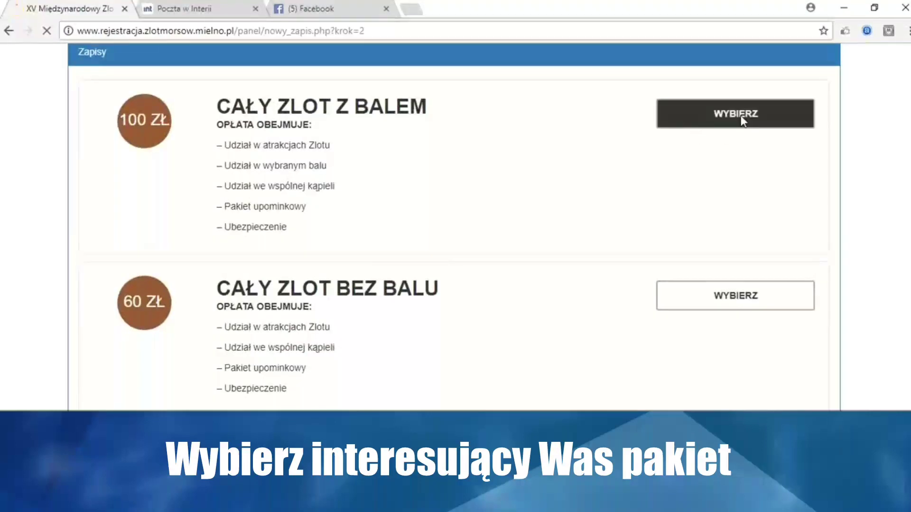
Choose Bal w Krokusie, confirm the 200 zł sign-up, and pay by R-Przelew in Przelewy24
click(738, 179)
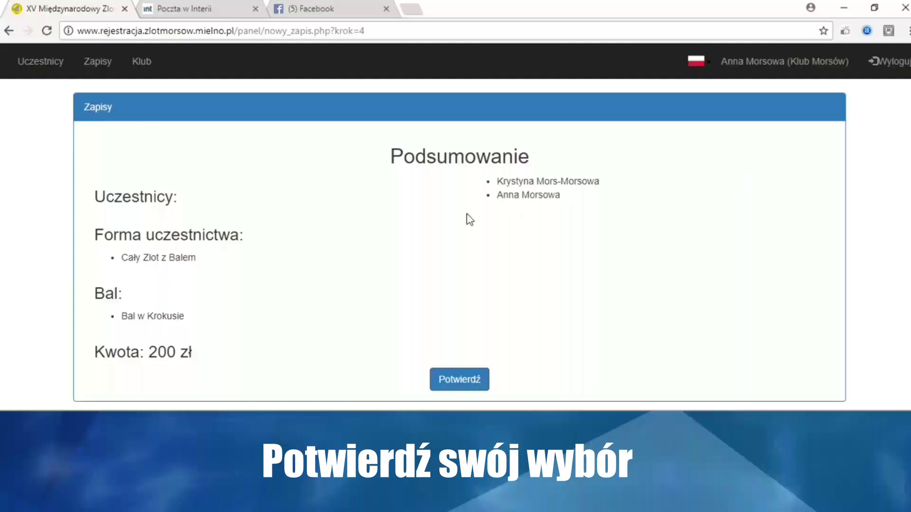
click(471, 384)
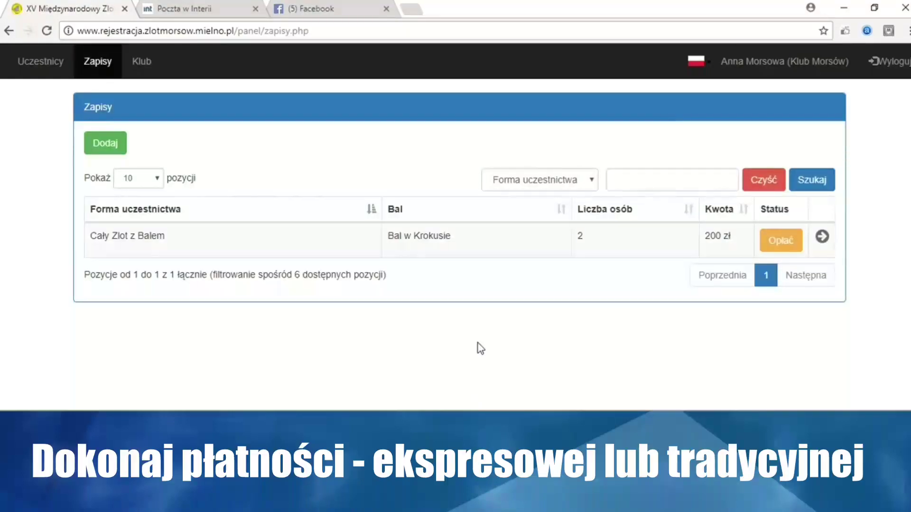
click(787, 249)
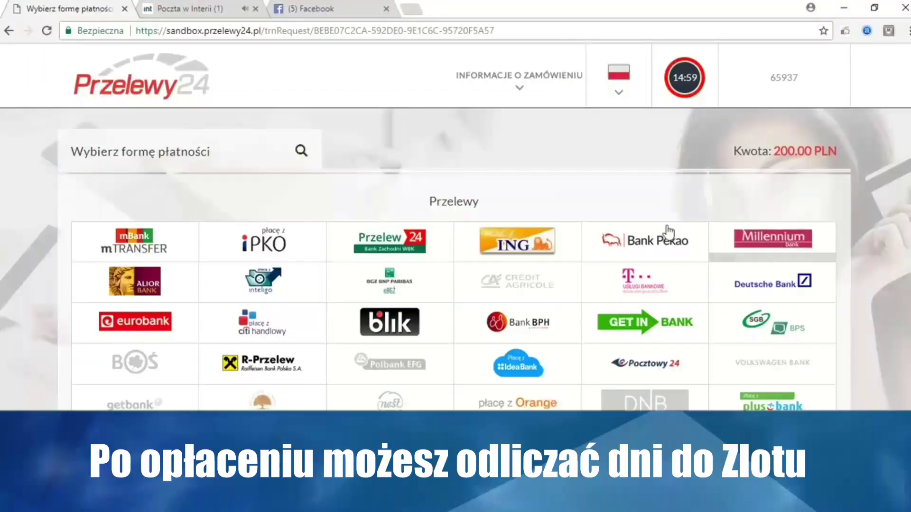
click(255, 360)
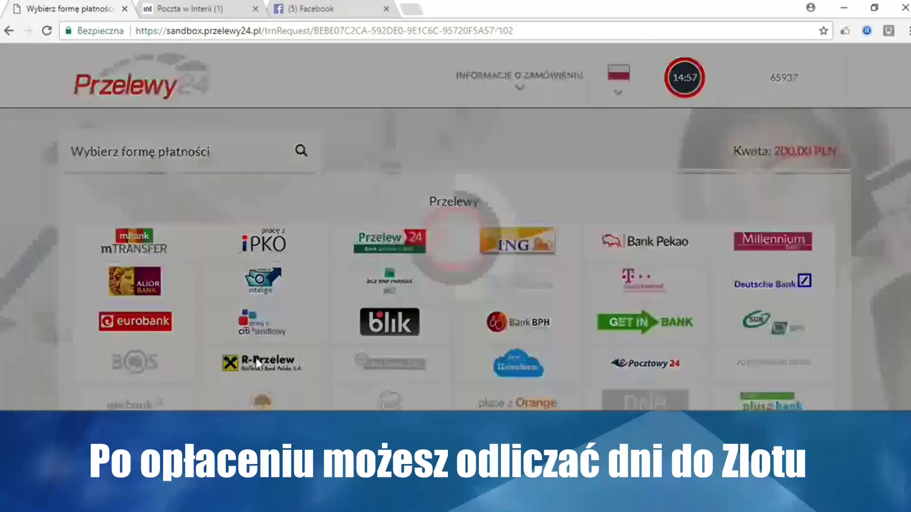
click(482, 264)
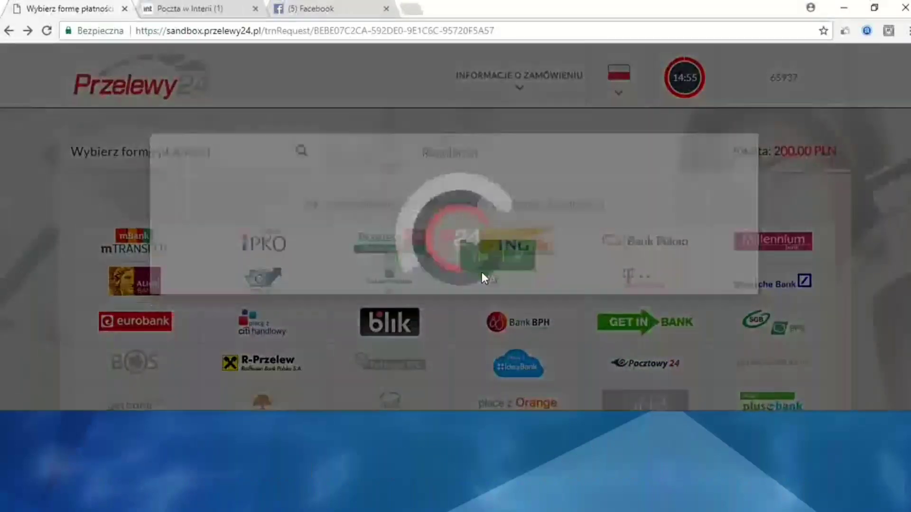